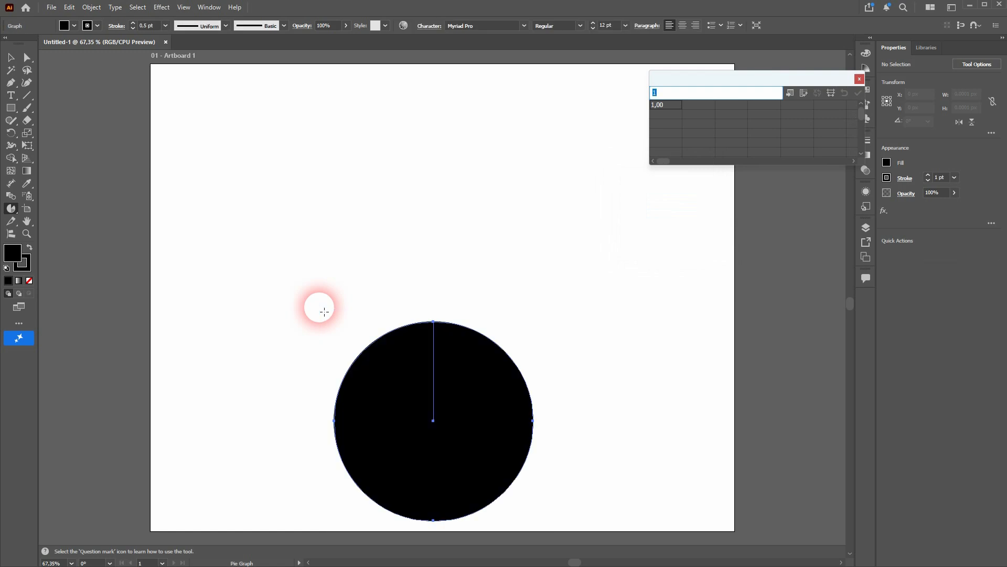
Enter the labels YouTube, Facebook, X and Instagram across the first row of the pie graph's data
type("YouT")
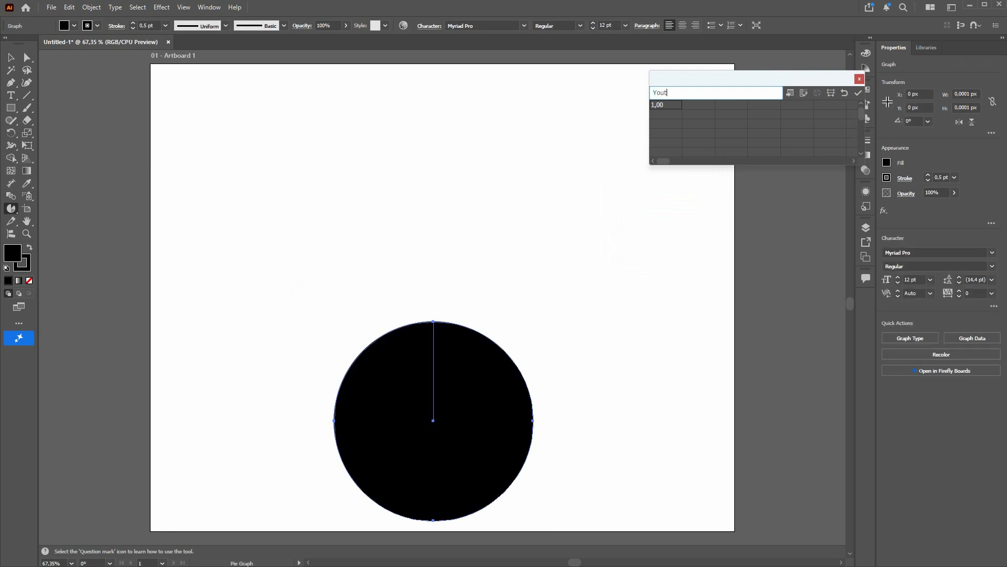
type("ube")
key("Tab")
type("F")
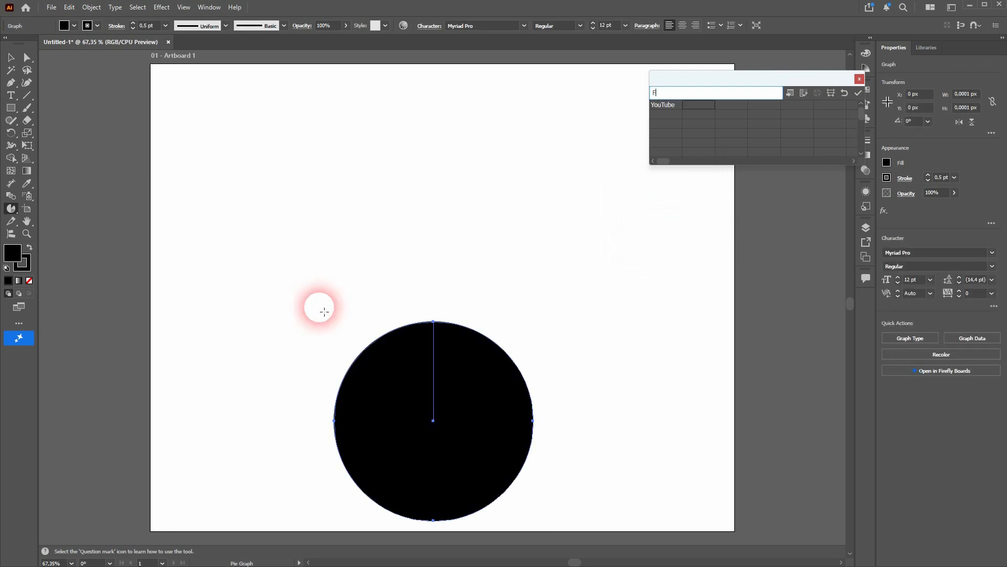
type("acebook")
key("Tab")
type("X")
key("Tab")
type("Face")
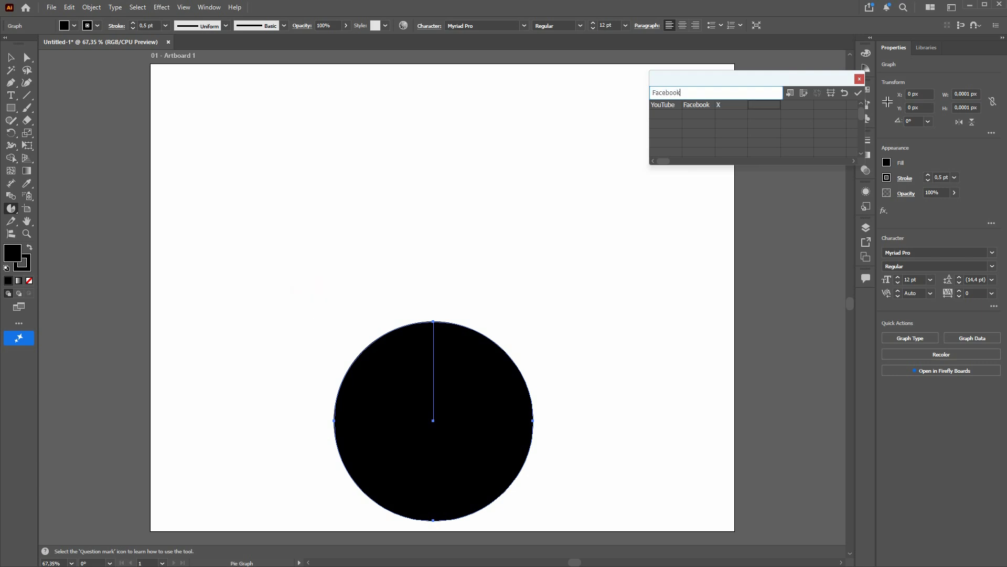
type("book")
key("ctrl+a")
type("In")
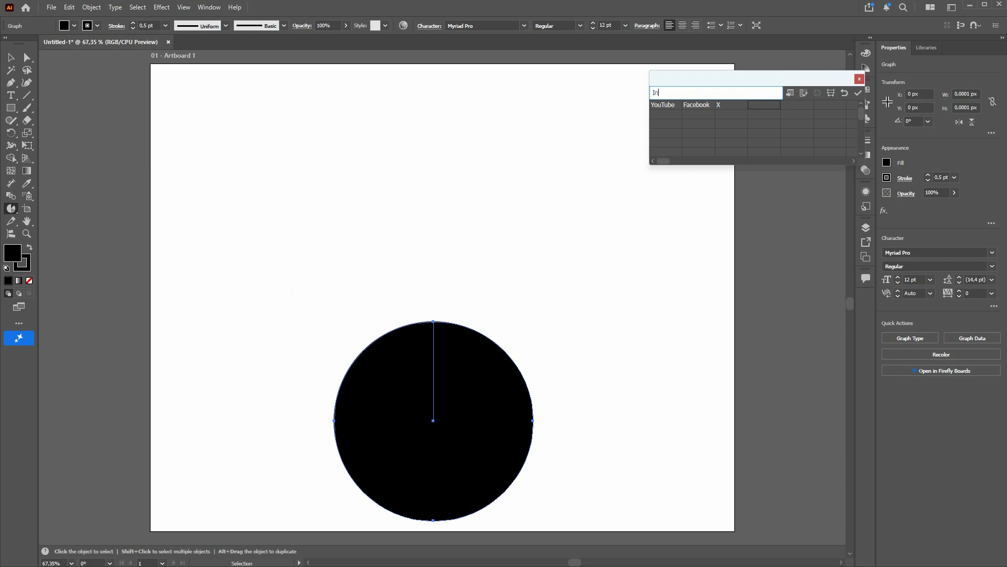
key("Return")
Enter the values 15, 22, 17 and 31 below the labels, apply the data and close the data window
type("15")
key("Tab")
type("22")
key("Tab")
key("Tab")
type("31")
left_click(319, 306)
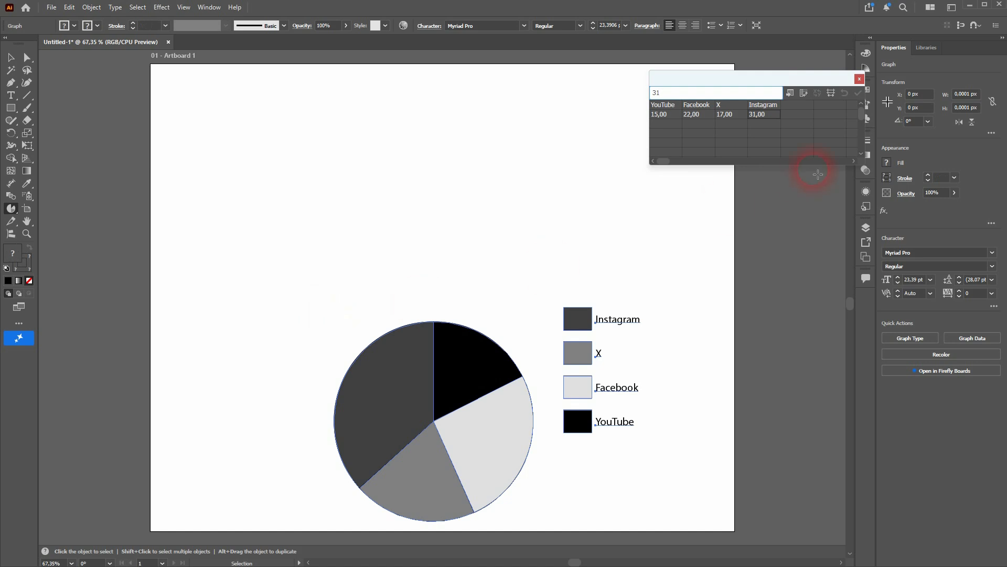
left_click(859, 80)
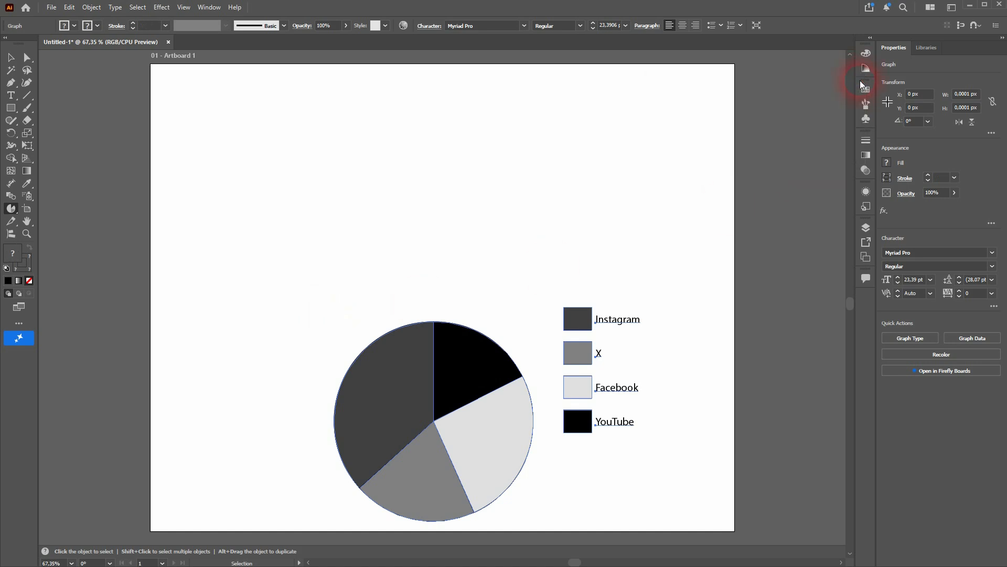
Move the pie graph with its legend up to about the middle of the artboard
left_click(11, 58)
left_click(415, 455)
left_click_drag(478, 441, 463, 310)
left_click(465, 257)
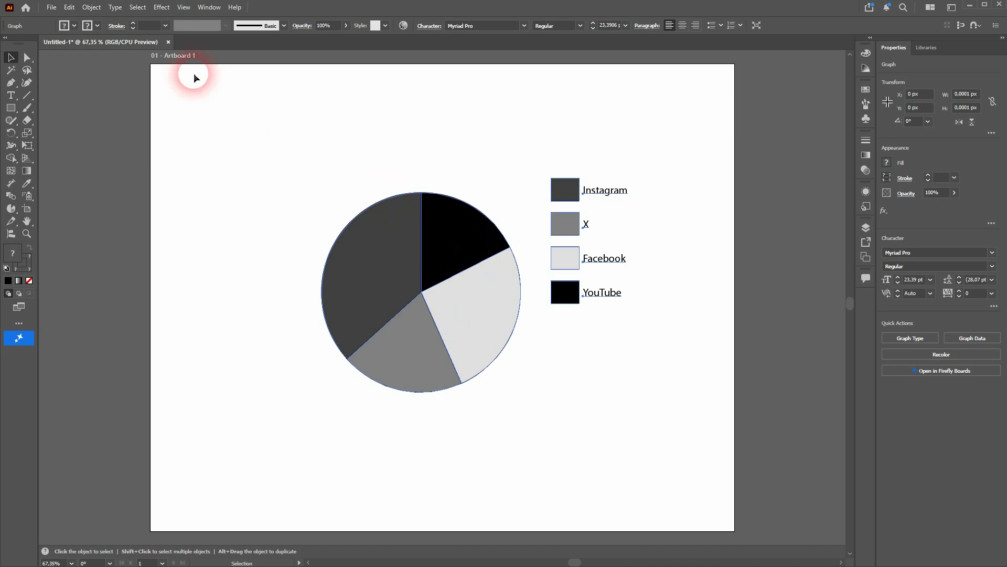
Ungroup the graph, accepting the loss of its graph data, and ungroup all its shapes into separate paths
left_click(85, 9)
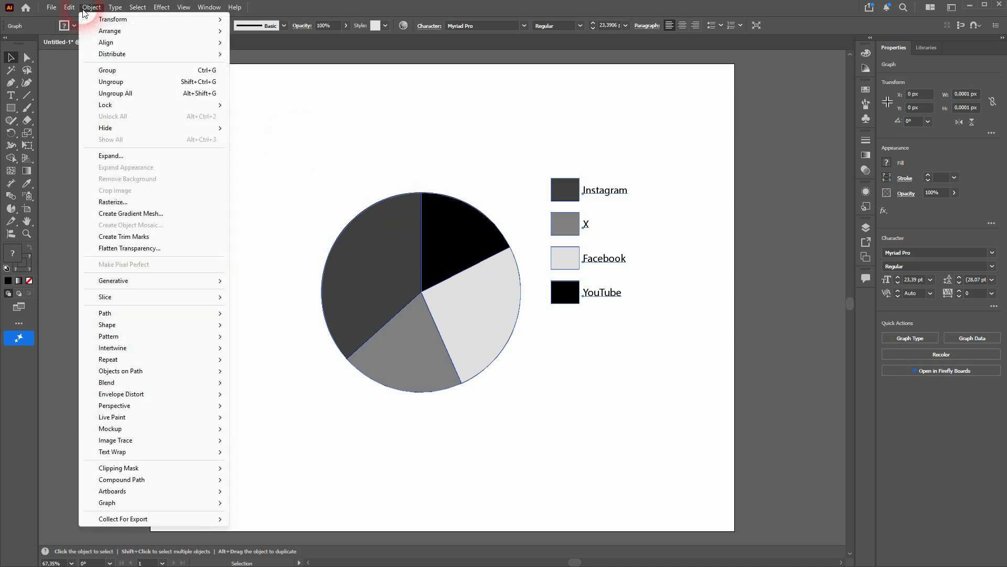
left_click(121, 81)
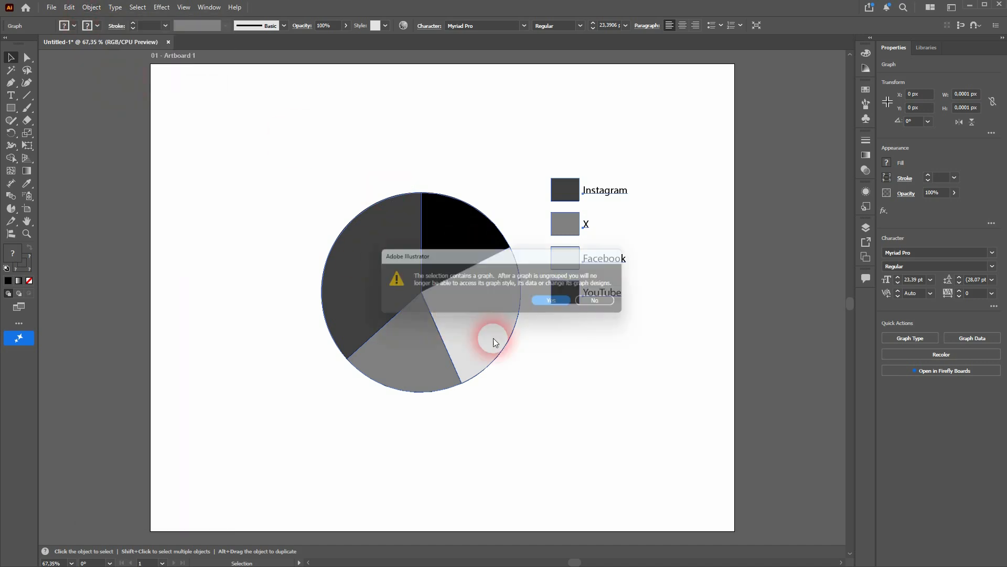
left_click(557, 303)
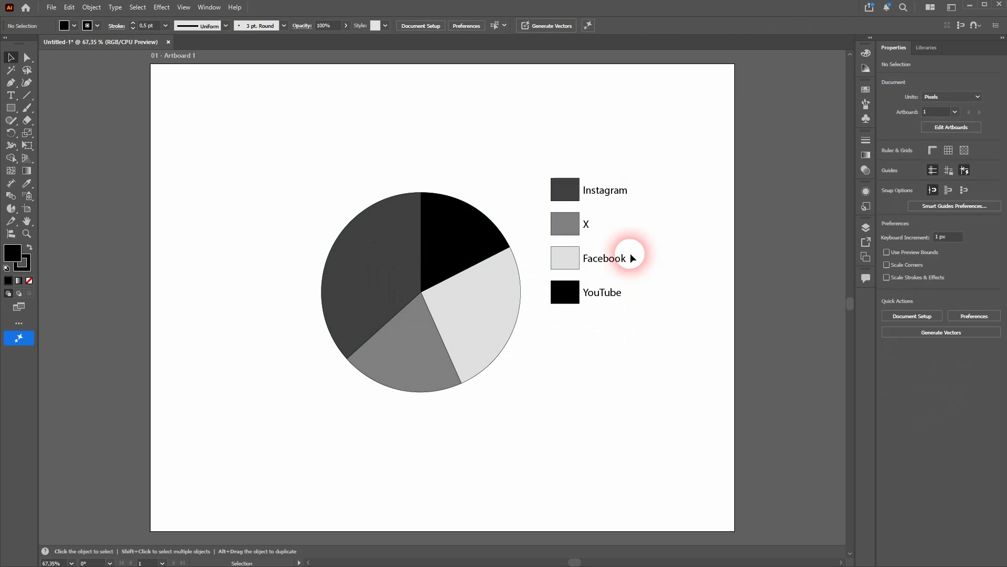
left_click(341, 175)
left_click(91, 8)
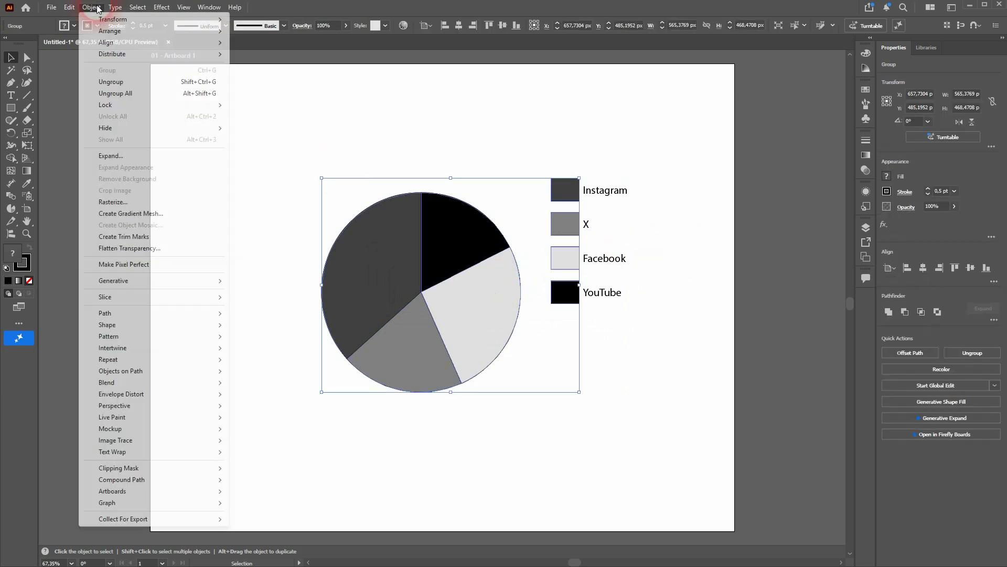
left_click(120, 93)
left_click(466, 207)
left_click(698, 271)
Fill the YouTube legend swatch and its matching black pie slice with dark green
left_click(563, 290)
left_click(488, 242, "shift")
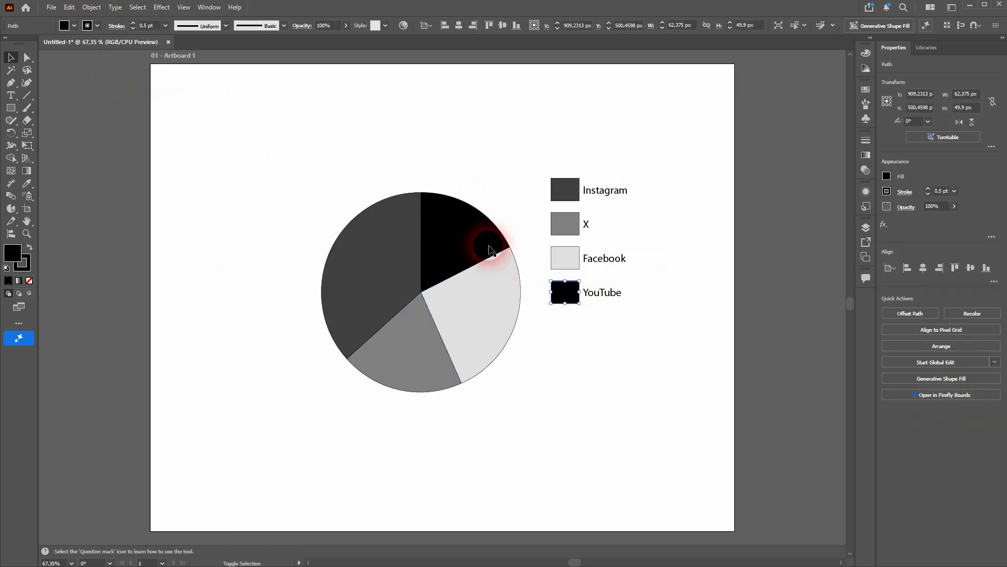
left_click(74, 26)
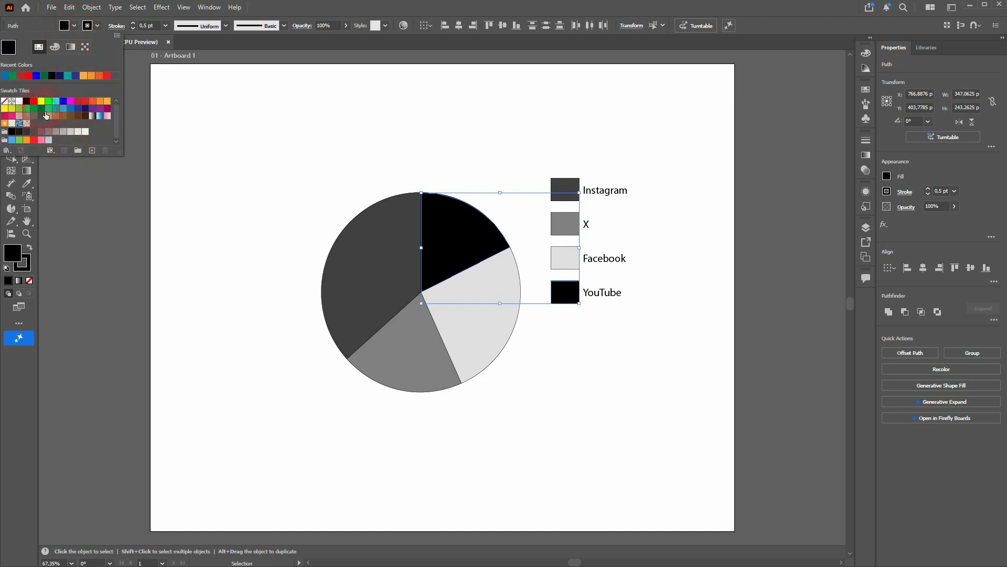
left_click(50, 114)
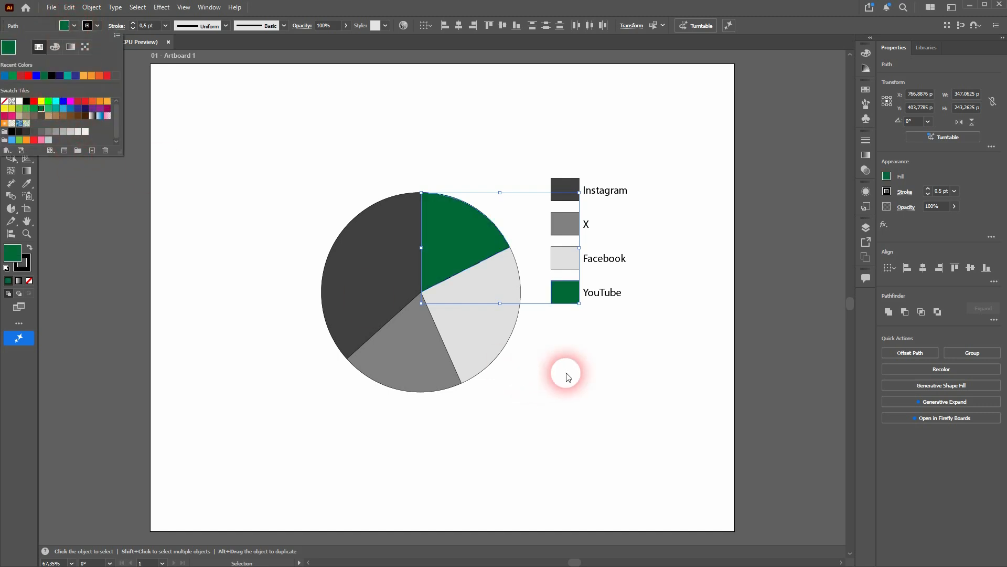
left_click(565, 371)
left_click(616, 353)
Fill the Facebook legend swatch and its matching light grey pie slice with medium green
left_click(462, 311)
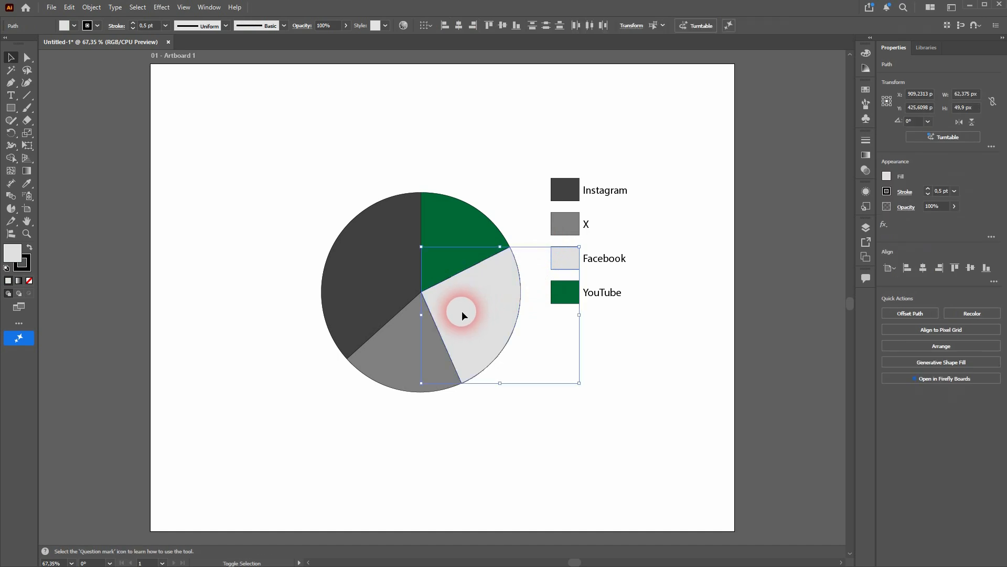
left_click(74, 27)
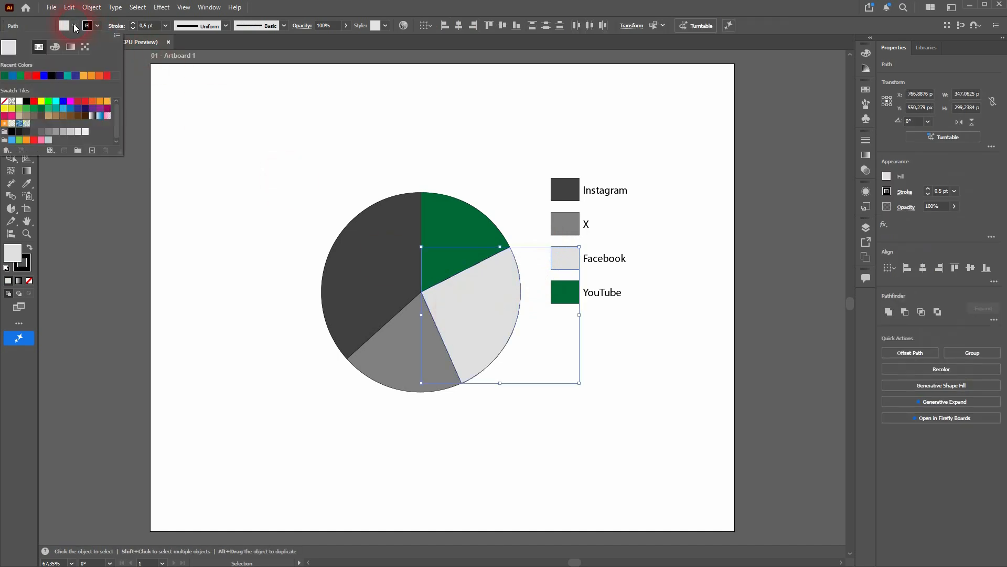
left_click(48, 108)
Fill the X legend swatch and its matching mid-grey pie slice with teal
left_click(558, 225)
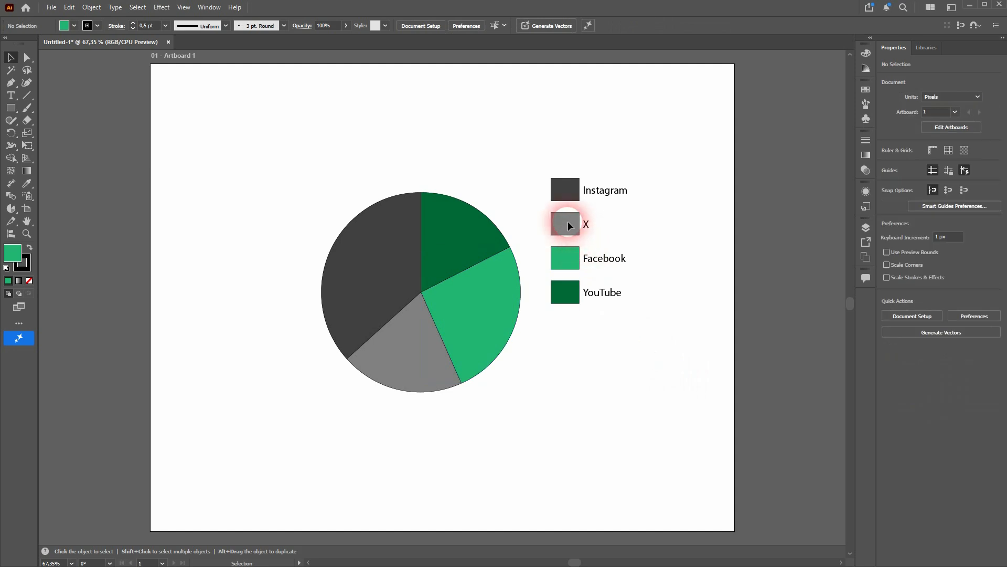
left_click(410, 342, "shift")
left_click(68, 28)
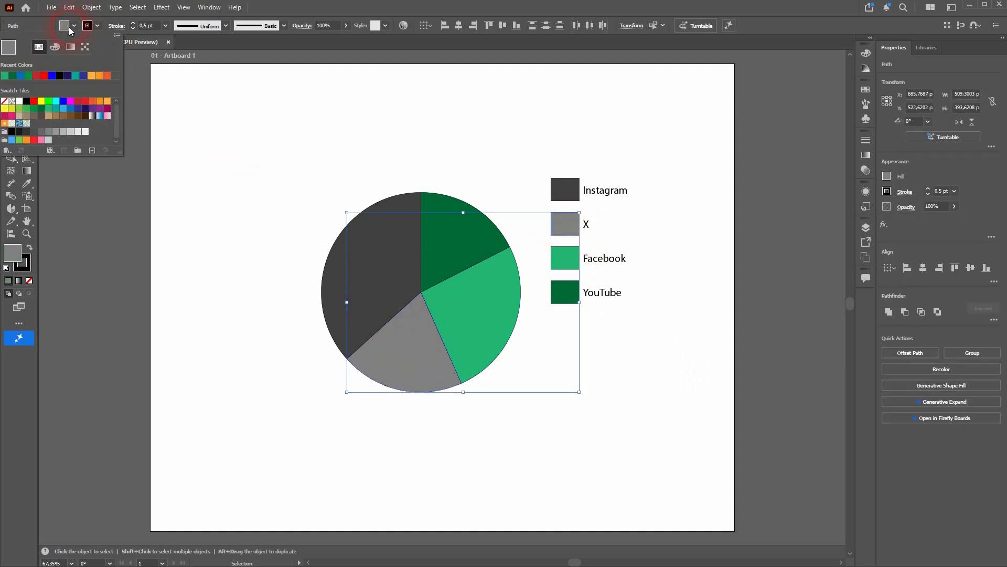
left_click(61, 113)
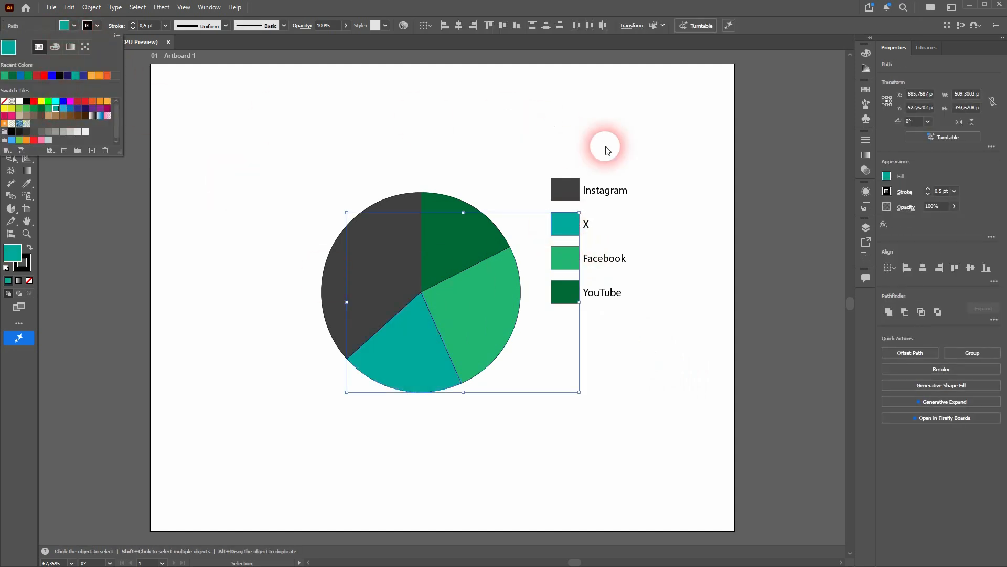
left_click(603, 146)
left_click(617, 146)
Fill the Instagram legend swatch and its matching dark grey pie slice with light blue
left_click(554, 199)
left_click(346, 286, "shift")
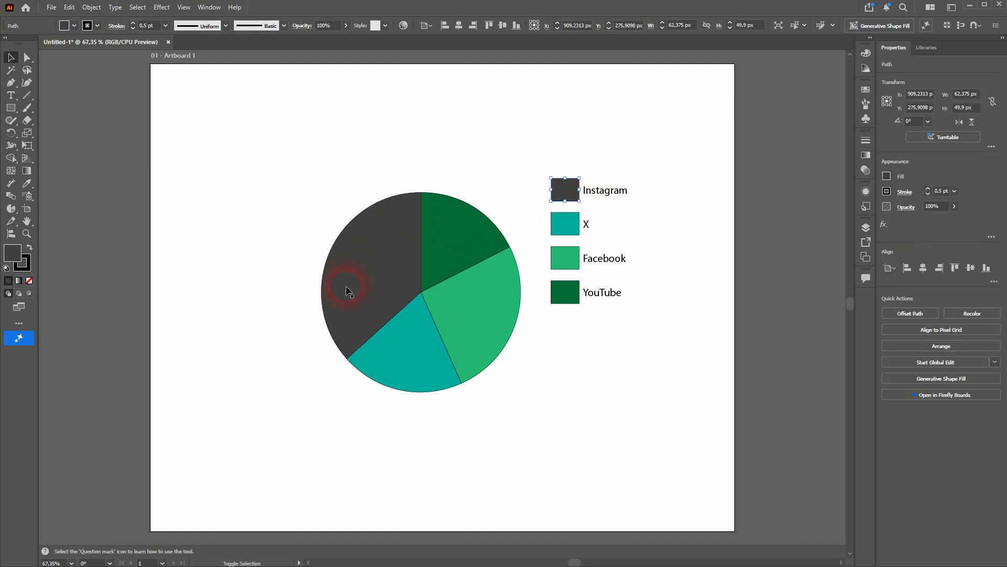
left_click(74, 25)
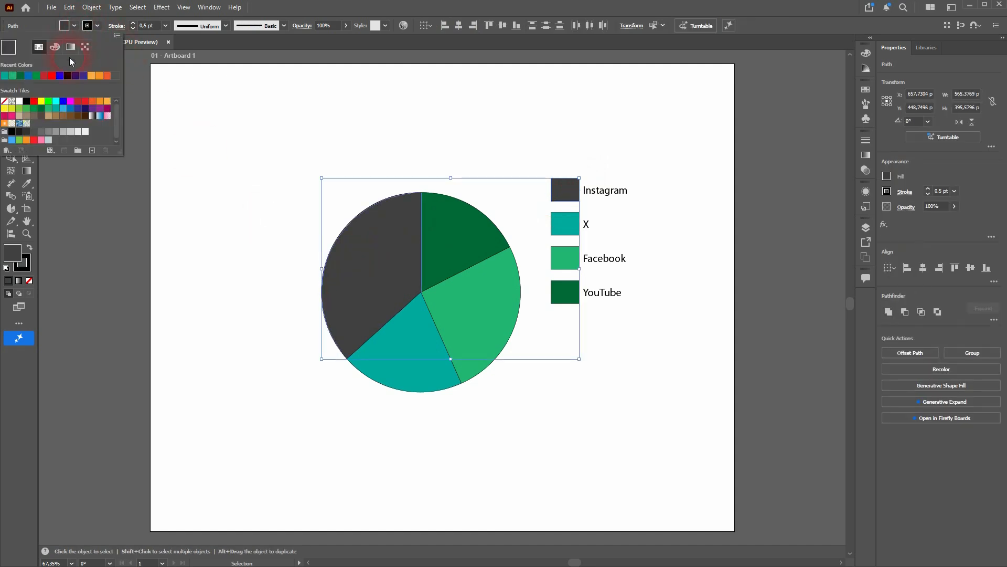
left_click(61, 110)
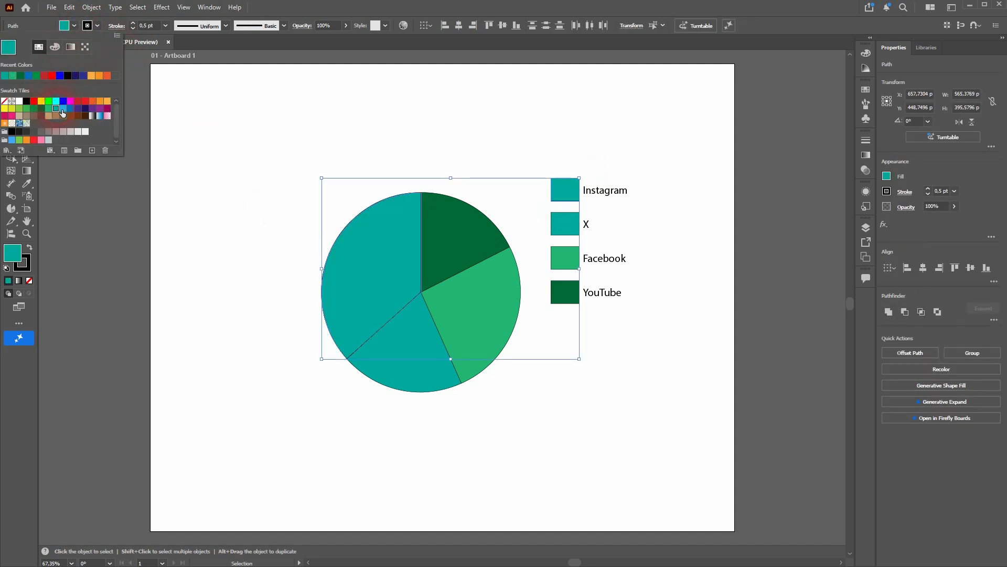
left_click(67, 111)
left_click(470, 128)
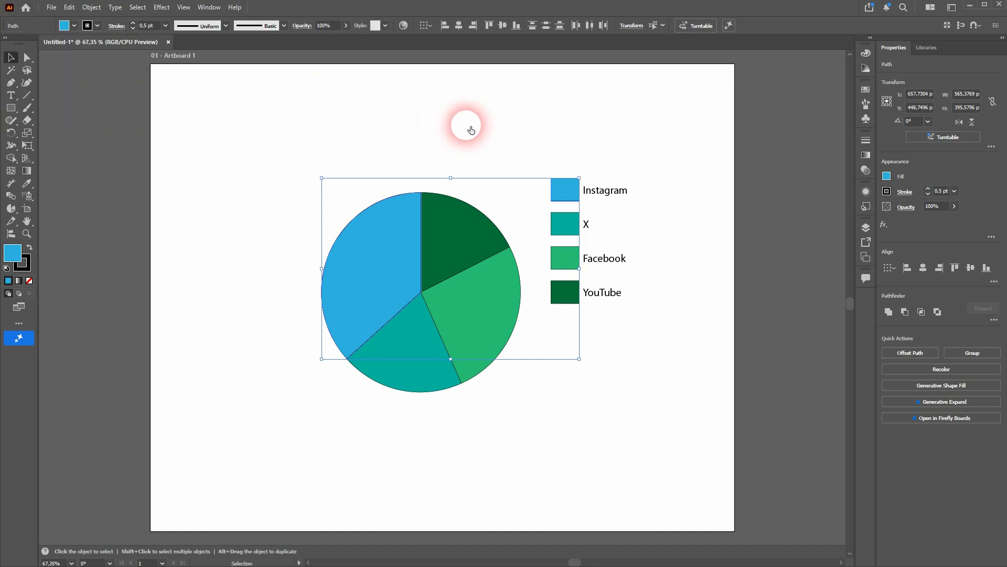
left_click(611, 117)
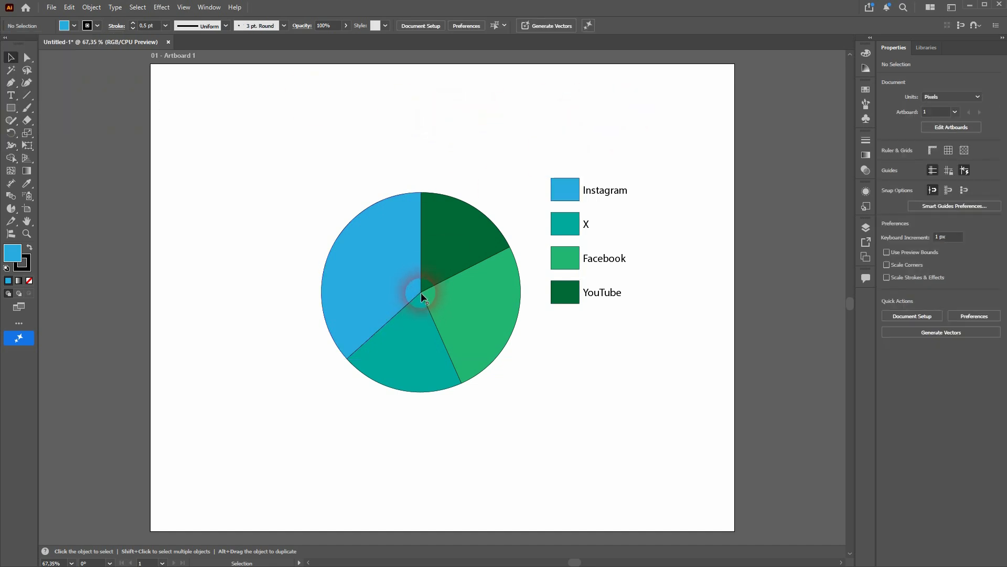
Draw a circle about 322 px in diameter overlapping the pie's upper-left part and fill it with red
left_click(11, 107)
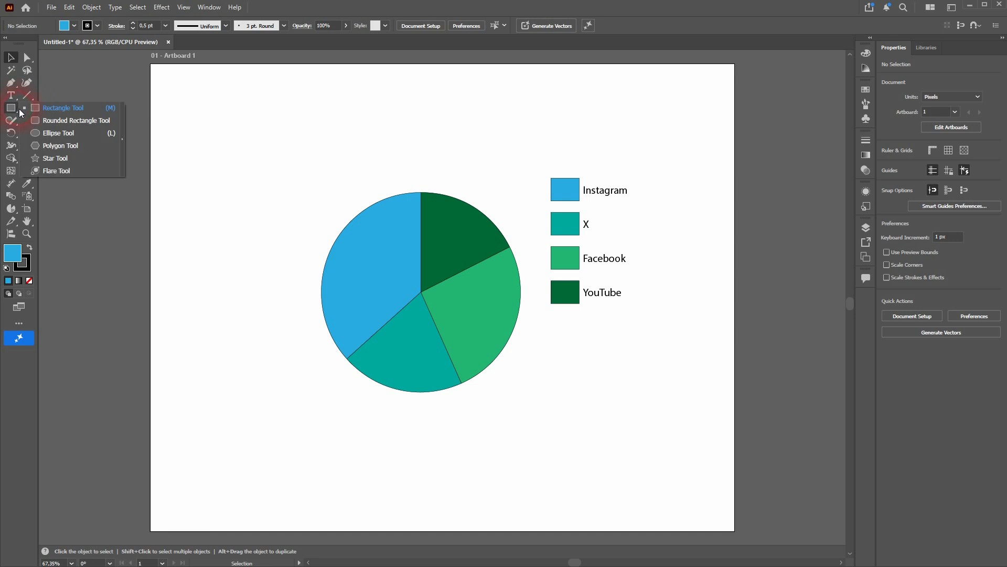
left_click(65, 133)
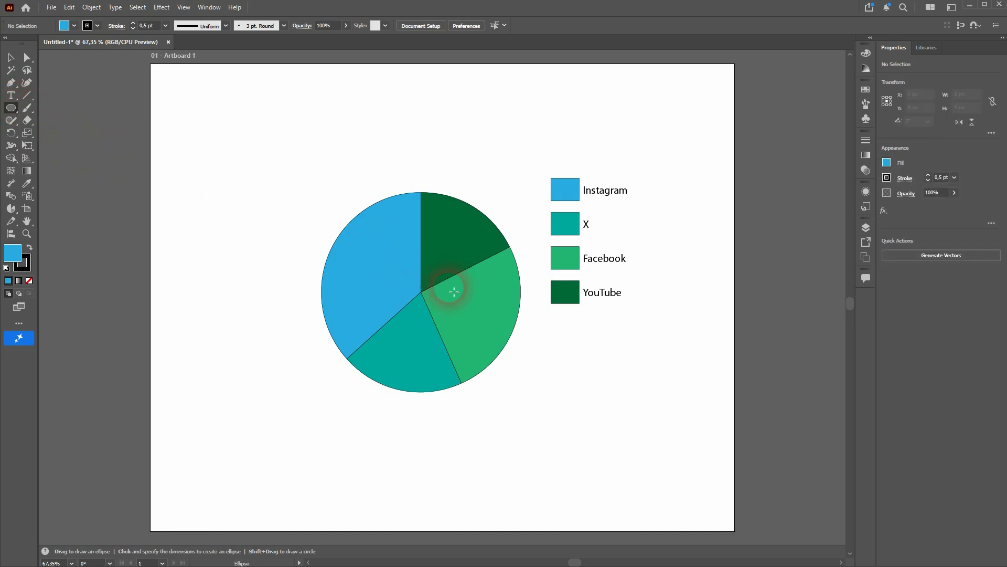
left_click_drag(258, 155, 397, 302)
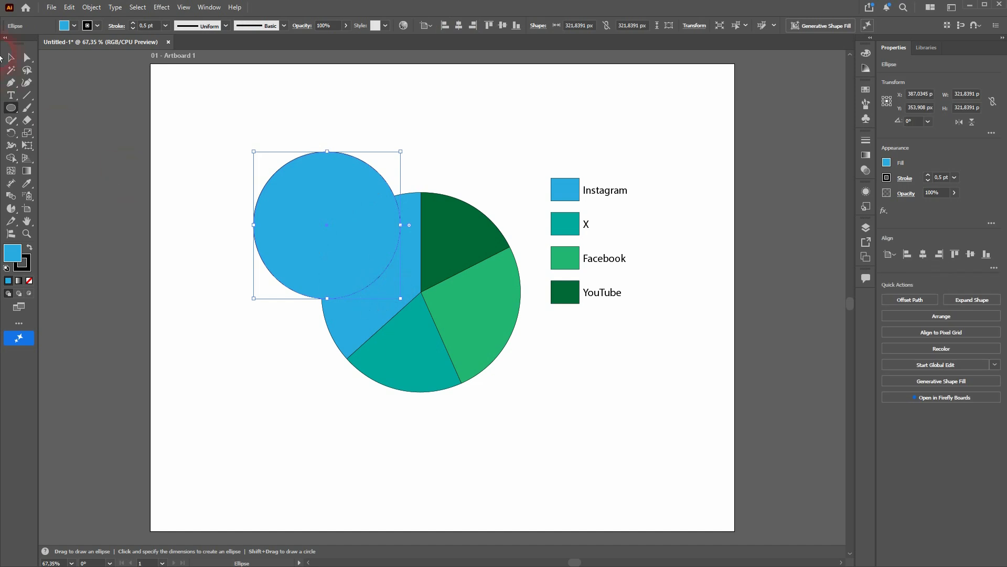
left_click(11, 57)
left_click(74, 25)
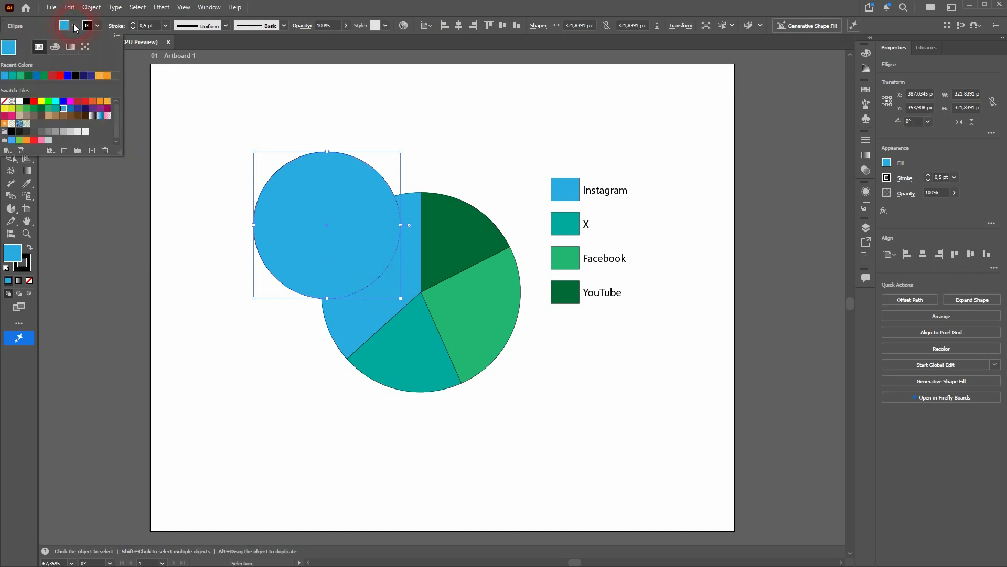
left_click(64, 77)
left_click(299, 123)
Try to place the red circle over the middle of the pie by eye
left_click_drag(355, 210, 448, 279)
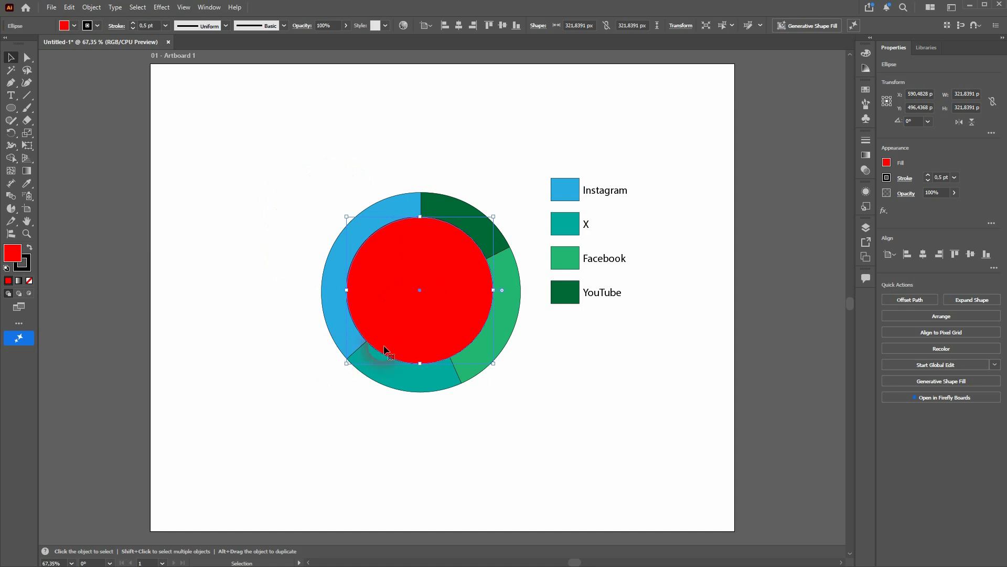
scroll(425, 357, "left", 2)
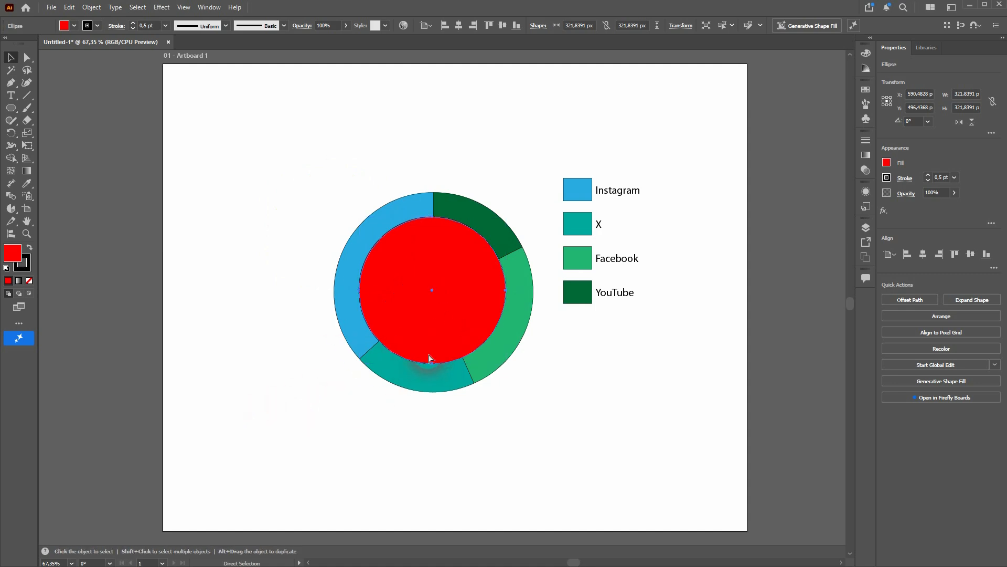
scroll(467, 344, "up", 1)
scroll(467, 343, "up", 1)
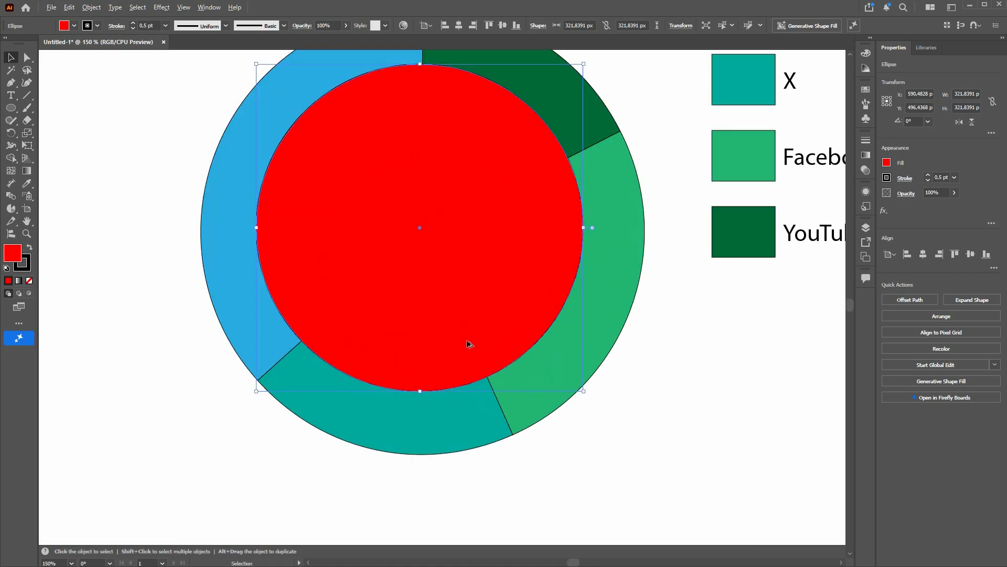
left_click(697, 353)
left_click(540, 254)
Turn on Smart Guides and snap the red circle's center to the point where the pie slices meet
left_click(184, 7)
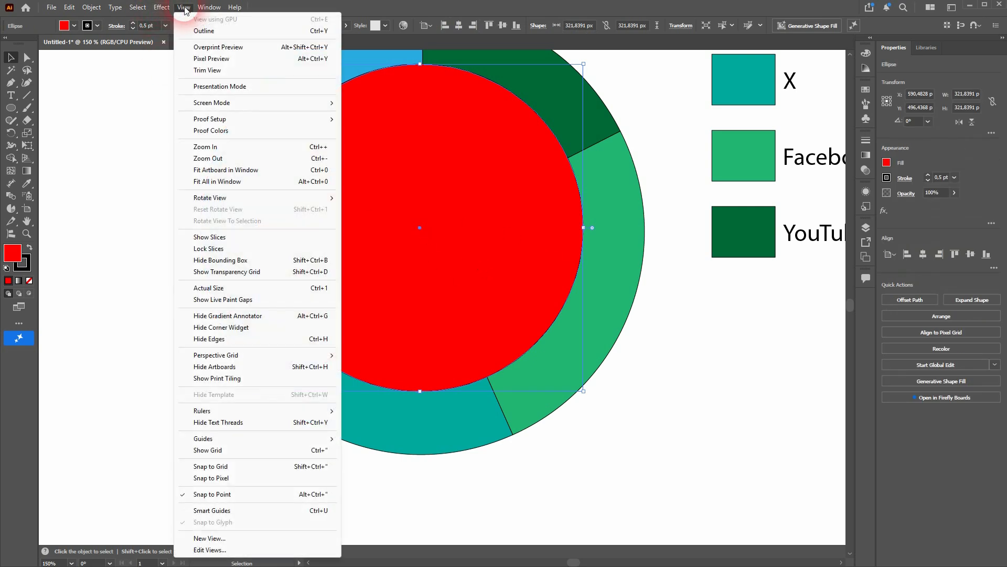
left_click(265, 514)
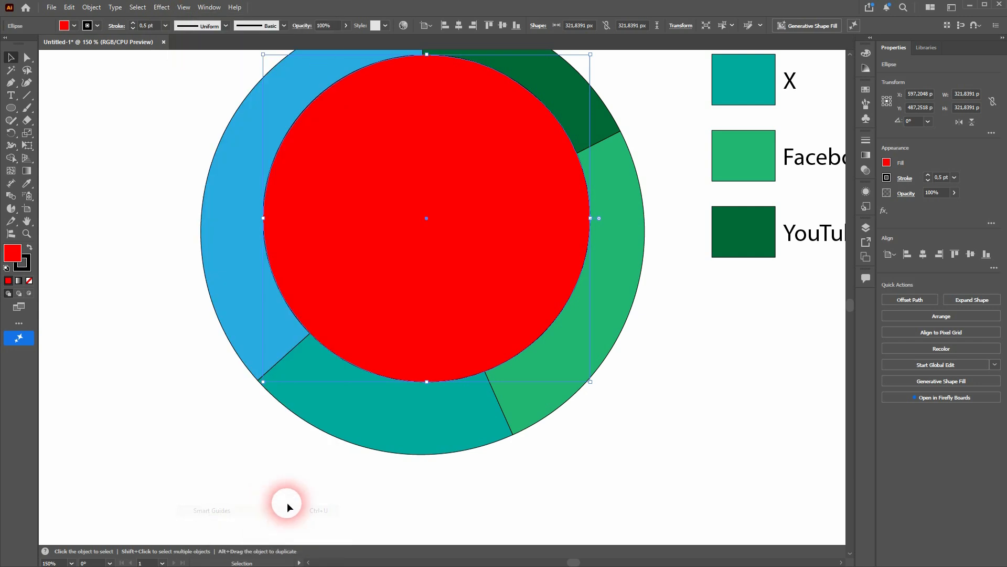
left_click_drag(443, 250, 654, 360)
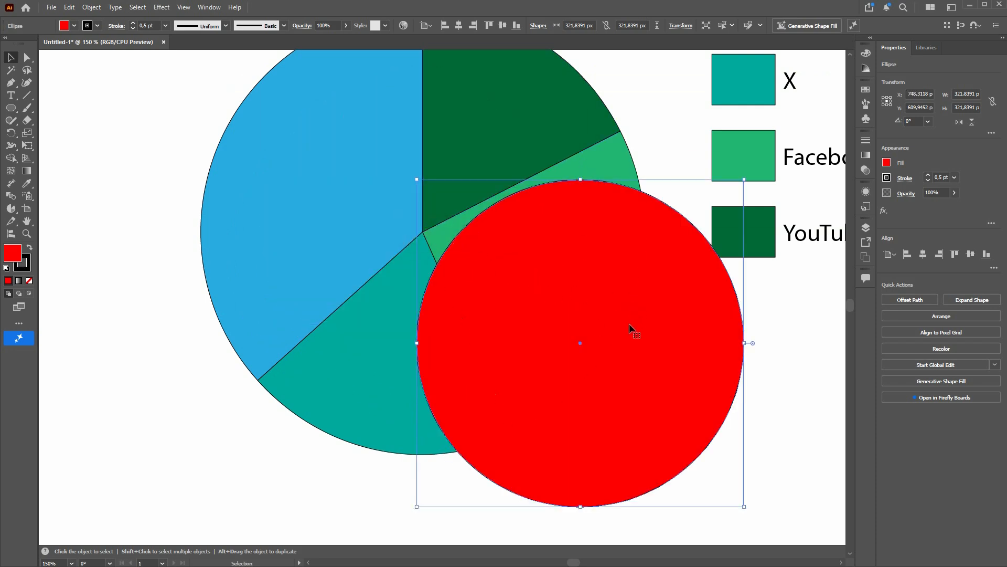
left_click_drag(577, 347, 423, 232)
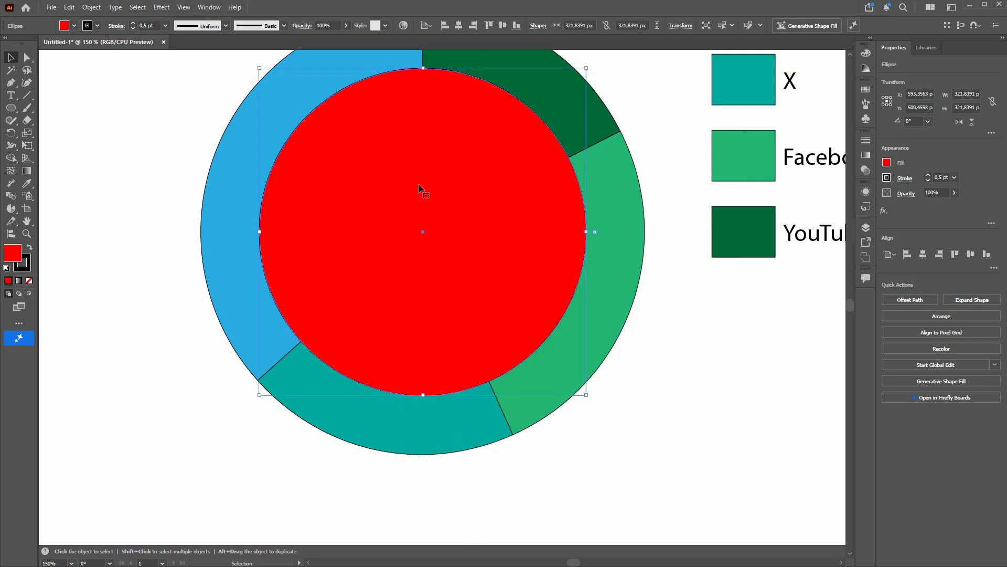
Resize the red circle proportionally around its center to about 313 px in diameter
scroll(477, 241, "up", 1)
left_click(584, 246, "ctrl")
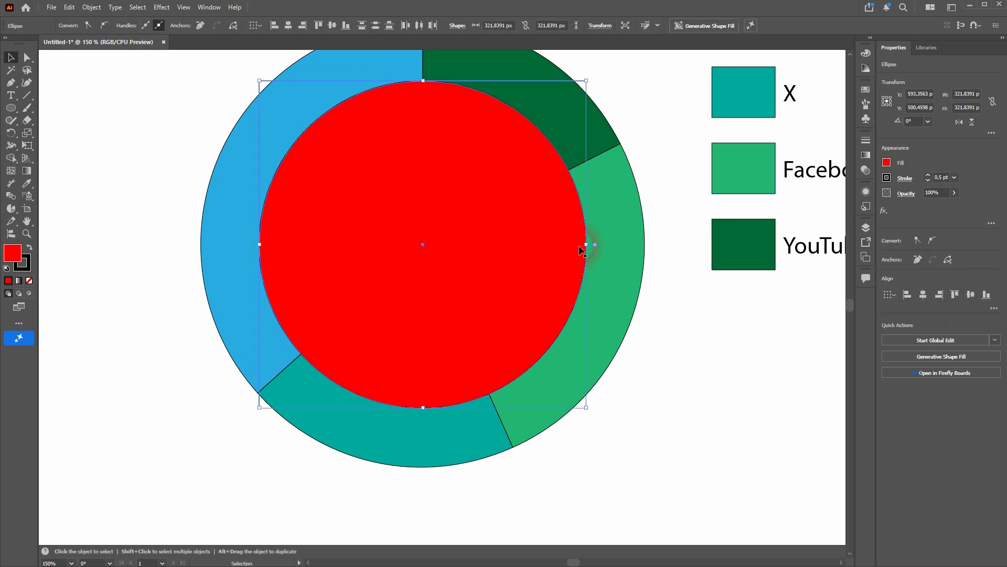
left_click_drag(586, 245, 531, 258)
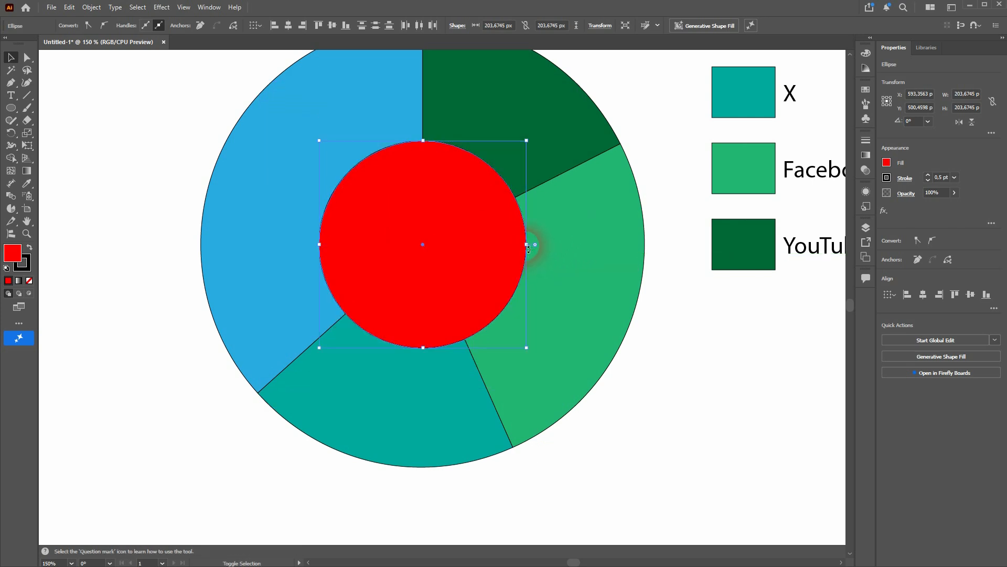
left_click_drag(527, 244, 557, 244)
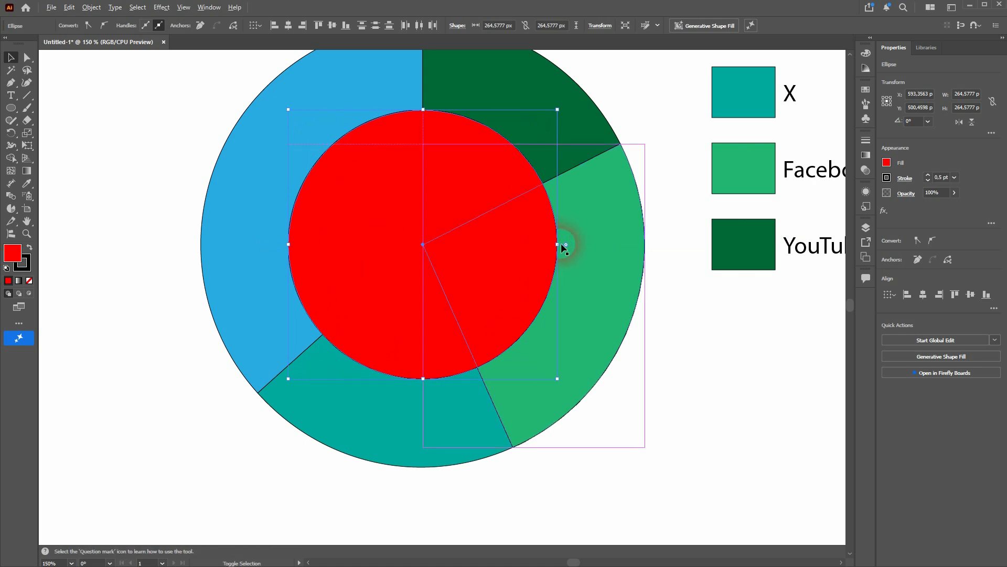
left_click_drag(557, 110, 583, 86)
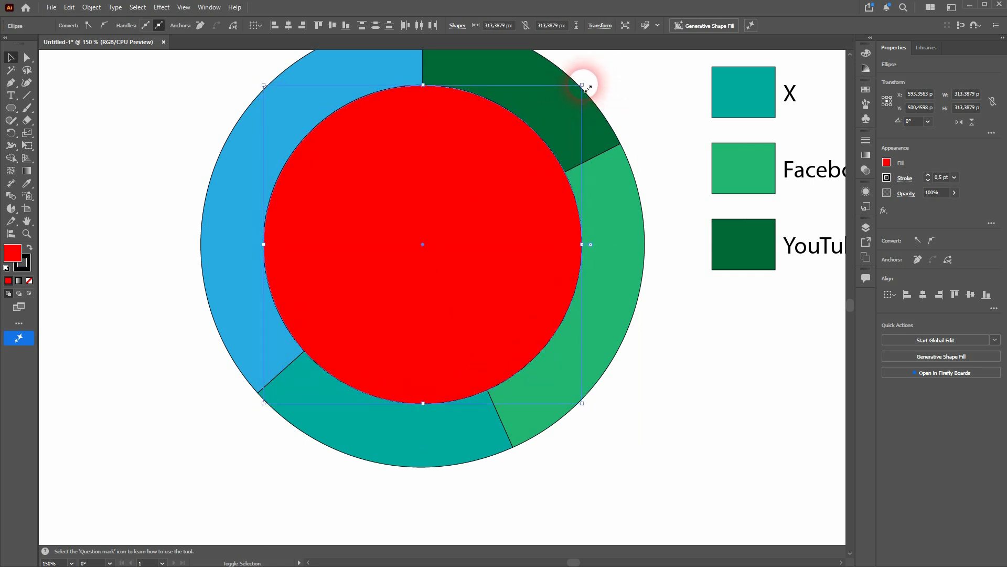
left_click_drag(591, 244, 608, 205)
scroll(600, 234, "up", 2)
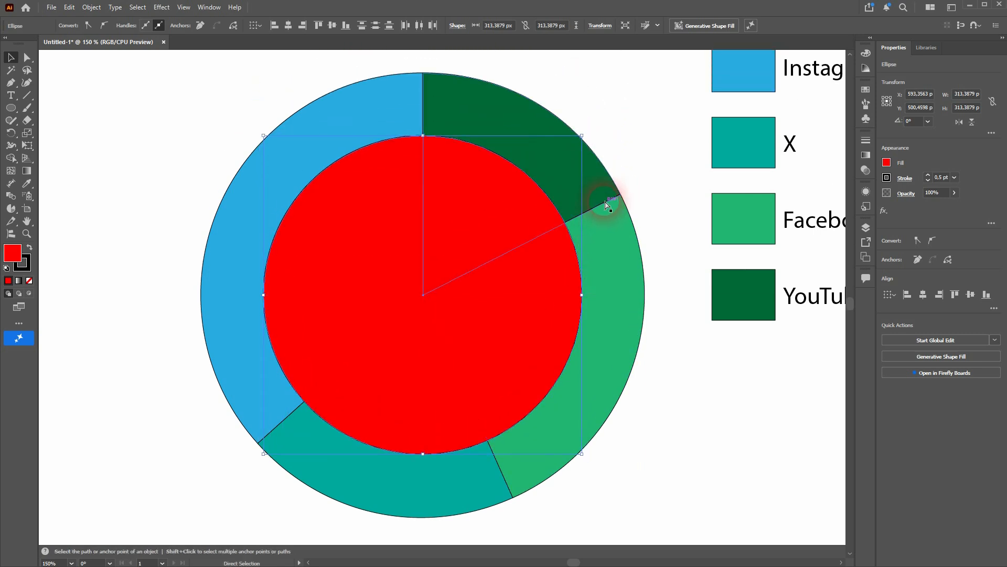
scroll(606, 203, "right", 2)
scroll(555, 222, "down", 3)
scroll(492, 288, "up", 1)
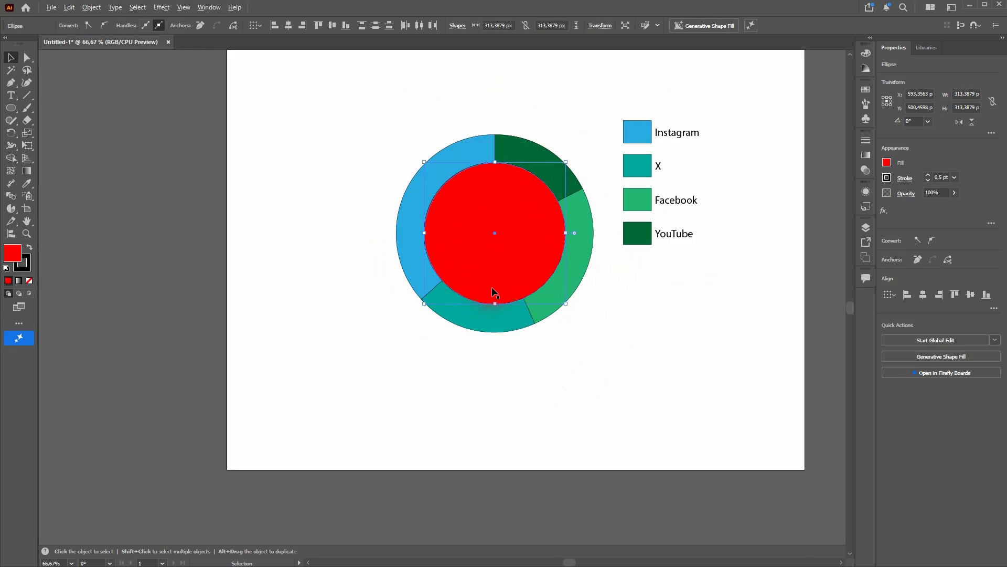
Select the red circle together with all pie slices and remove the overlapping middle regions with Shape Builder
left_click_drag(339, 357, 602, 107)
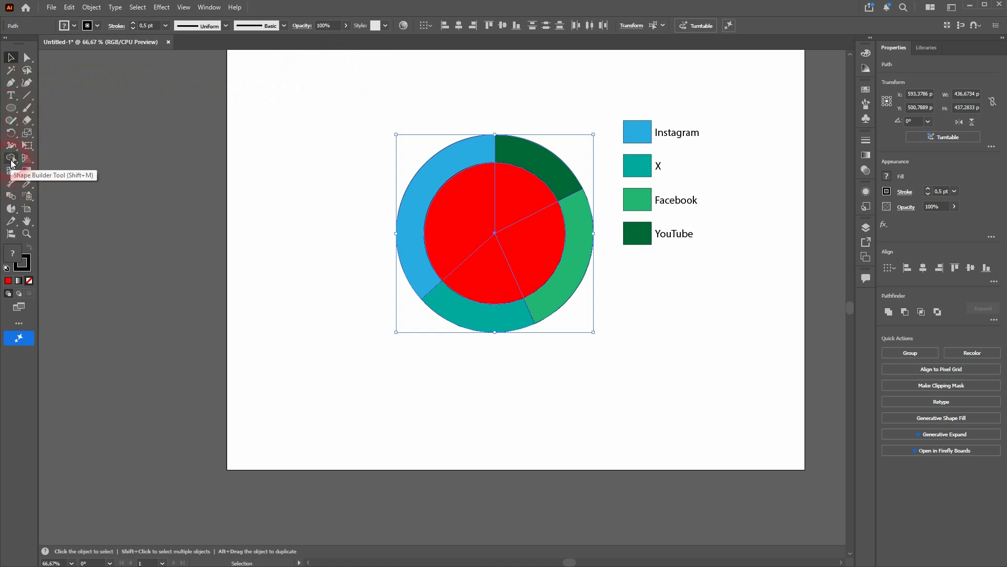
left_click_drag(11, 163, 62, 162)
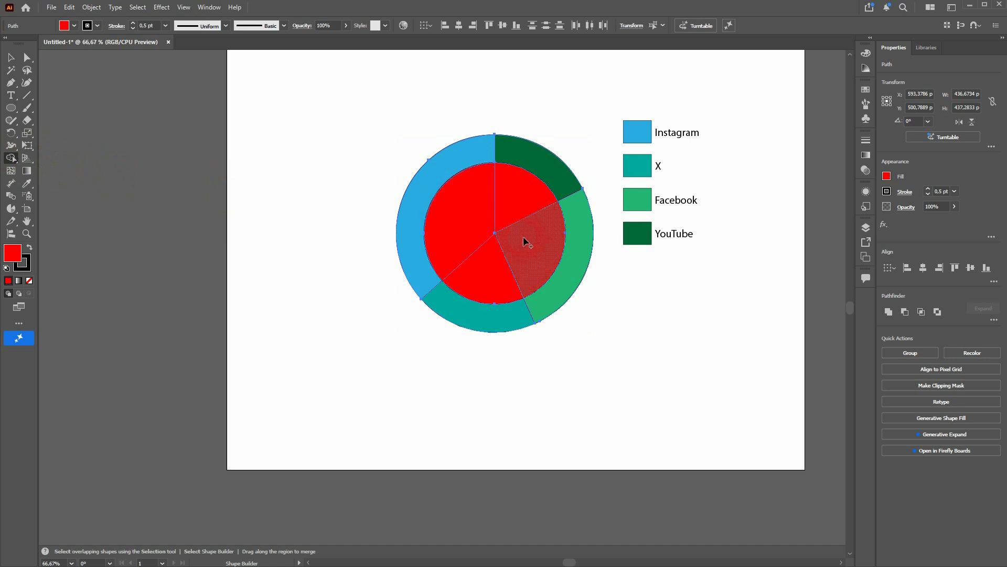
left_click(588, 331)
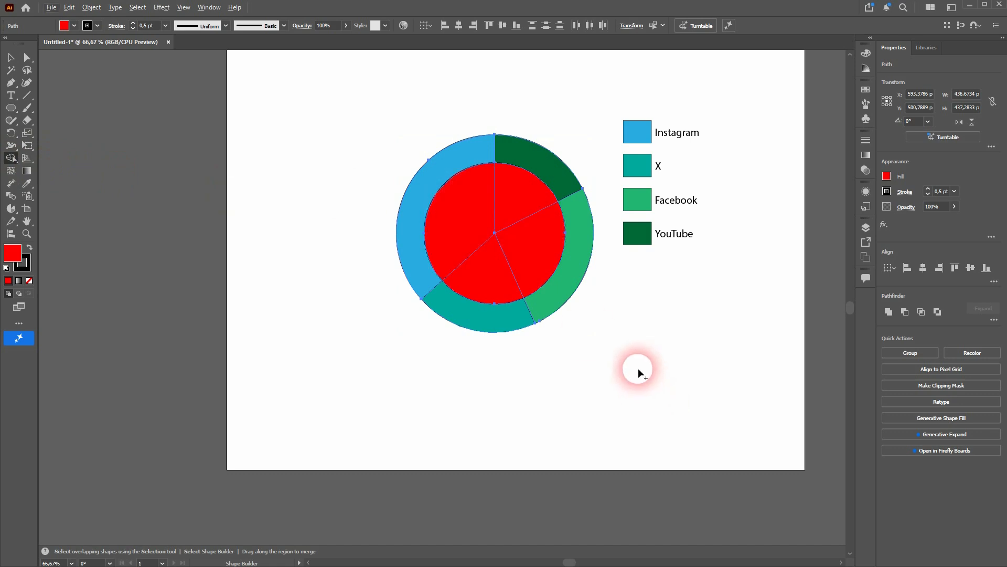
mouse_move(514, 247)
left_mouse_down()
mouse_move(514, 206)
mouse_move(473, 222)
mouse_move(489, 258)
mouse_move(527, 251)
left_mouse_up()
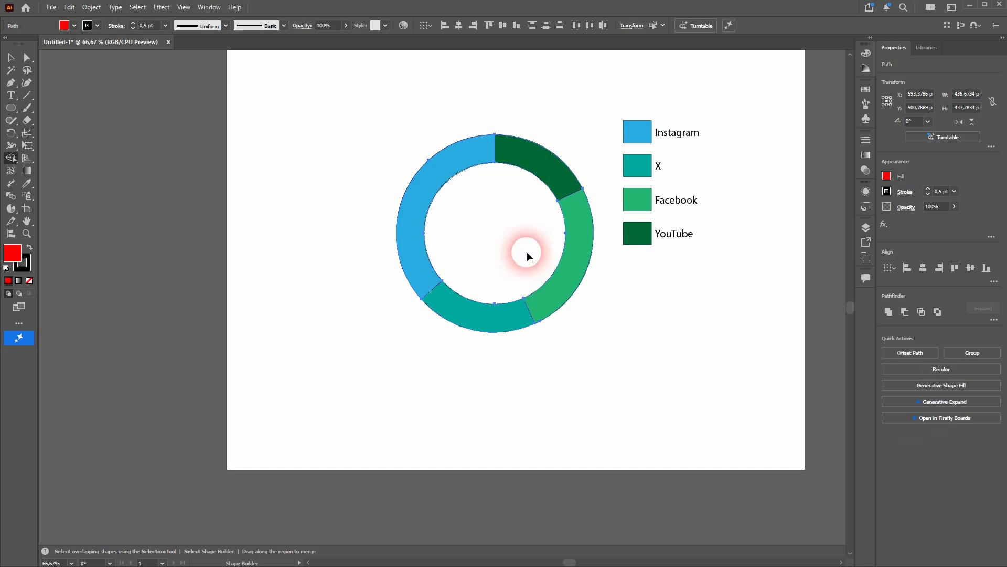
left_click(11, 57)
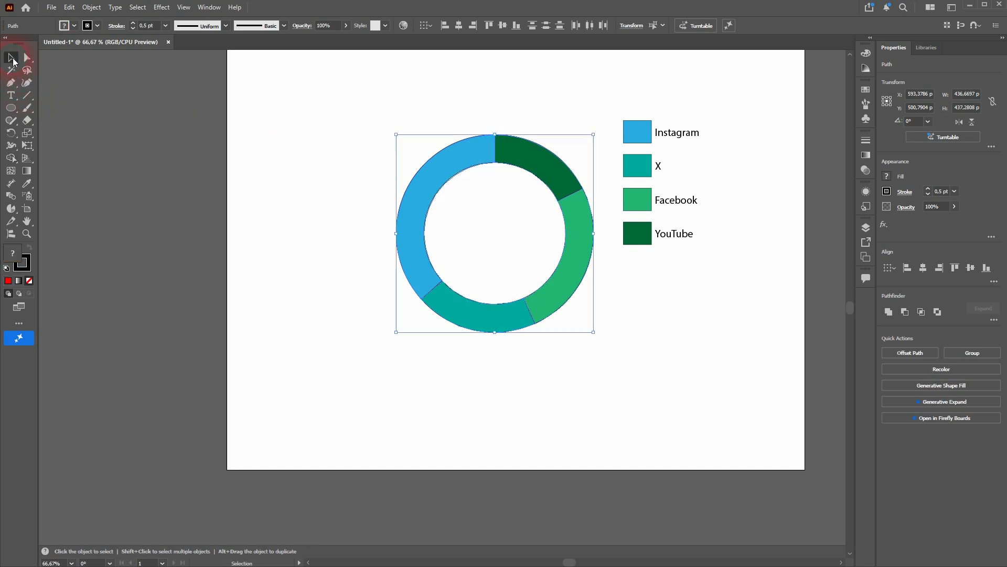
left_click(324, 325)
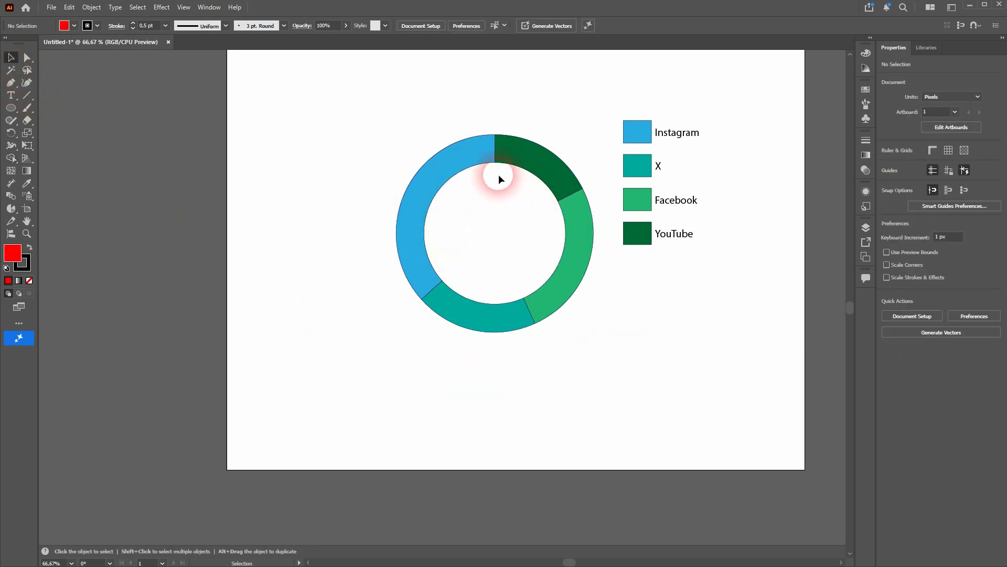
key("a")
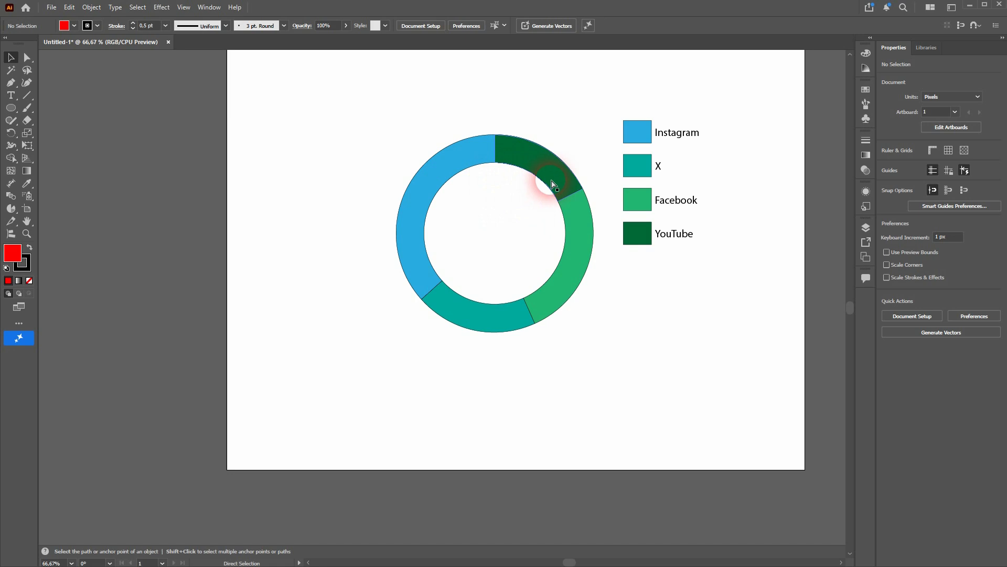
Undo the removal of the middle regions and shrink the red circle slightly around its center for a thicker ring
key("ctrl+z")
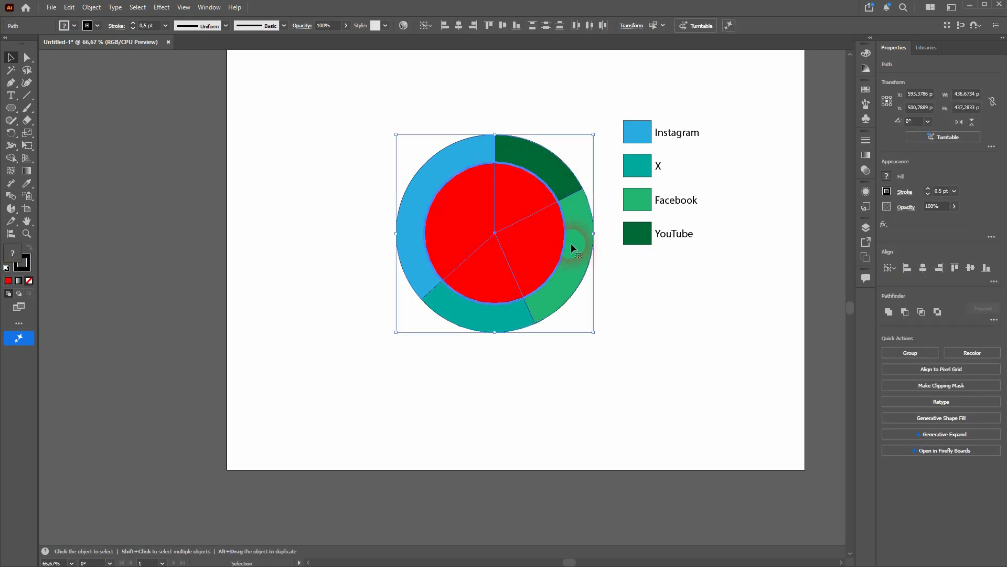
left_click(342, 354)
left_click(545, 250)
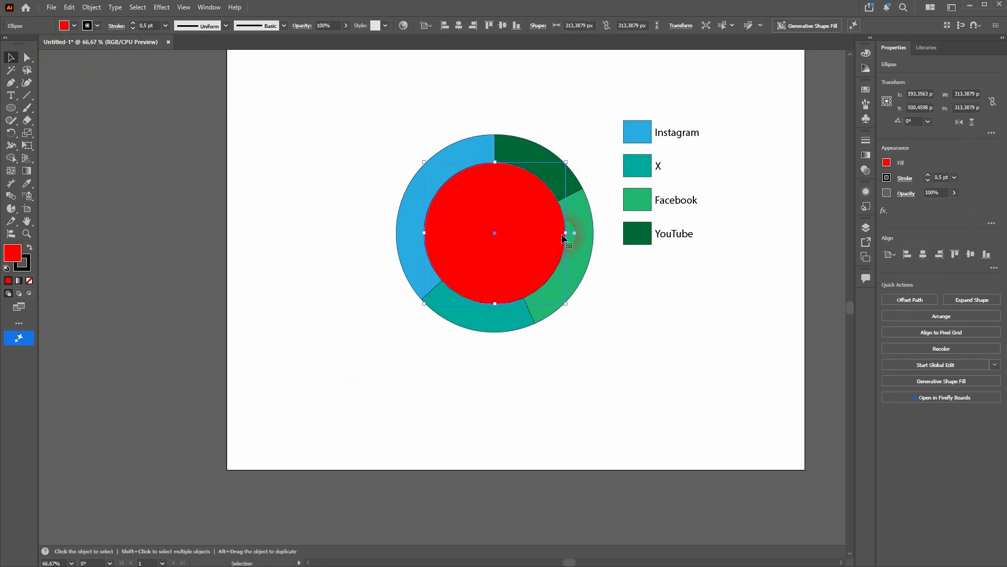
left_click_drag(565, 233, 554, 233)
Cut the smaller red circle's area out of the four pie slices with Shape Builder and deselect the resulting ring
left_click_drag(339, 357, 607, 118)
left_click(11, 158)
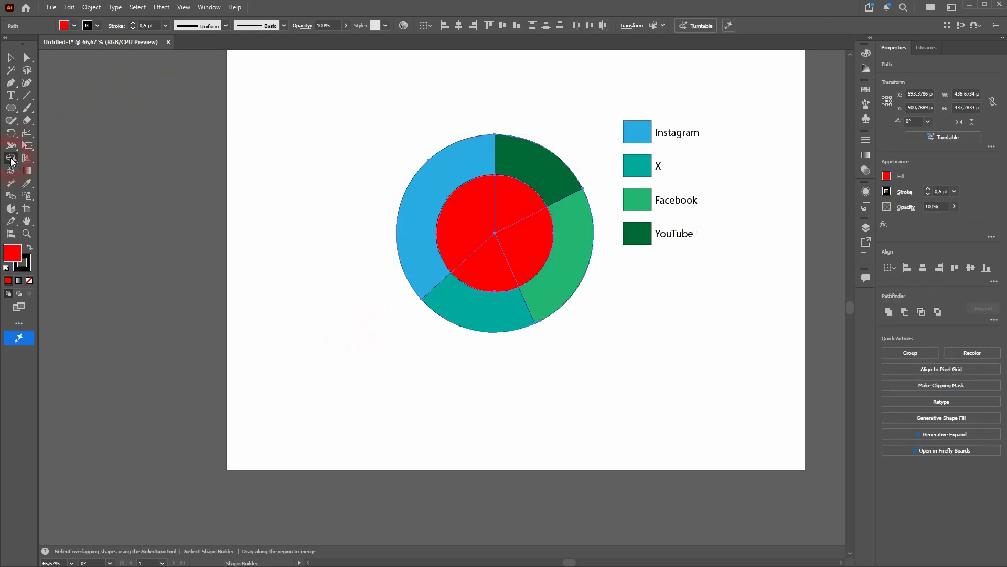
mouse_move(533, 256)
left_mouse_down()
mouse_move(512, 210)
mouse_move(485, 220)
mouse_move(478, 234)
mouse_move(486, 251)
mouse_move(524, 249)
left_mouse_up()
left_click(512, 243, "alt")
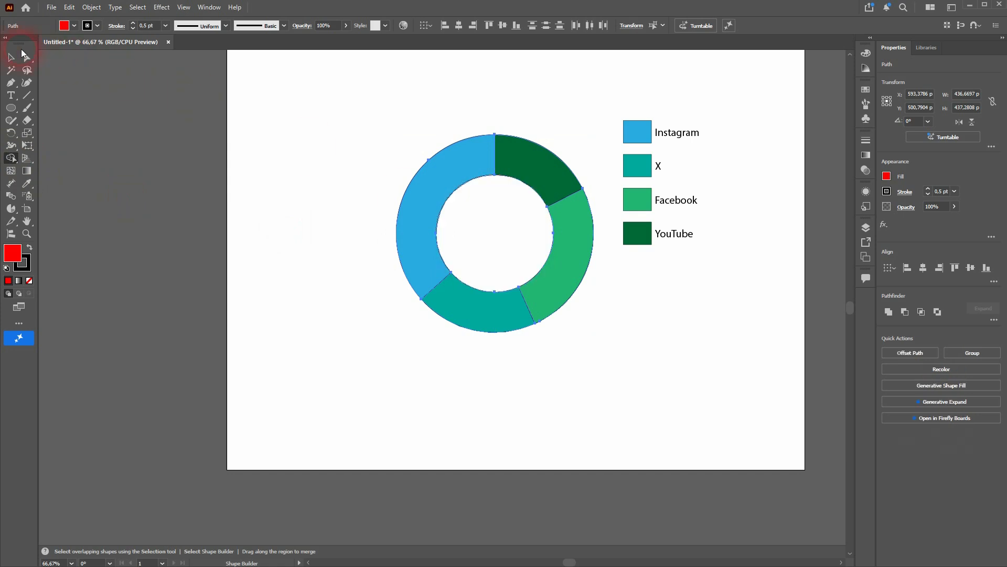
left_click(13, 57)
left_click(376, 343)
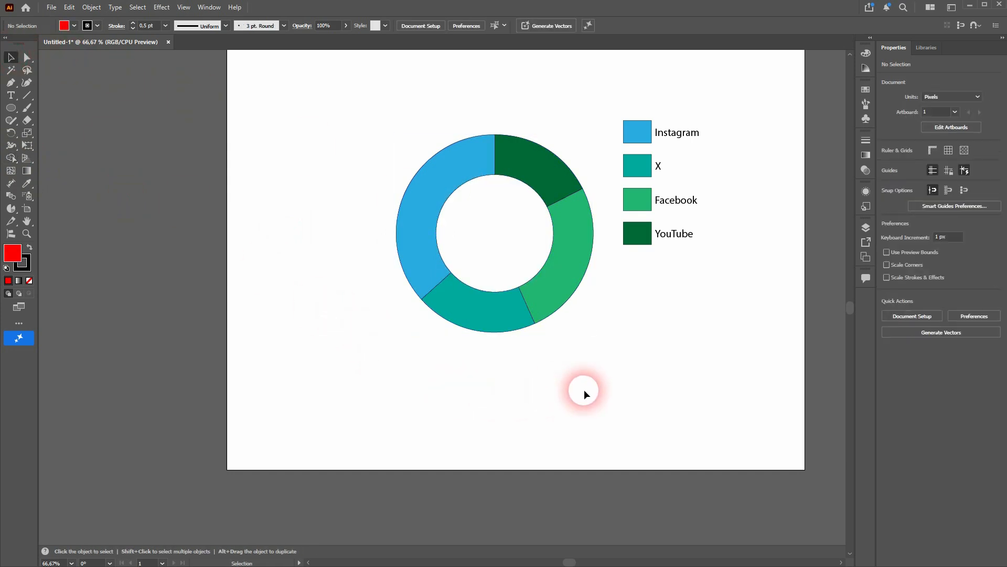